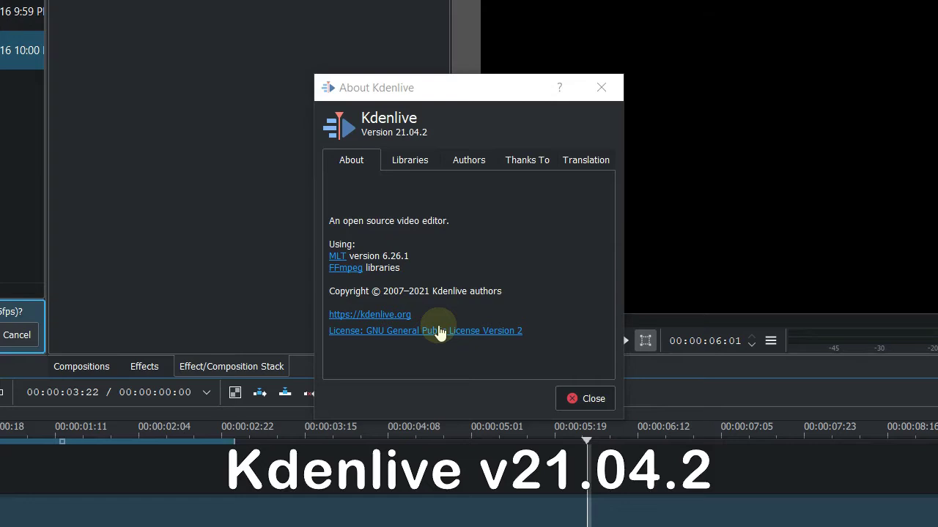
Close the About Kdenlive window showing version 21.04.2.
{"action": "left_click", "coordinate": [575, 399]}
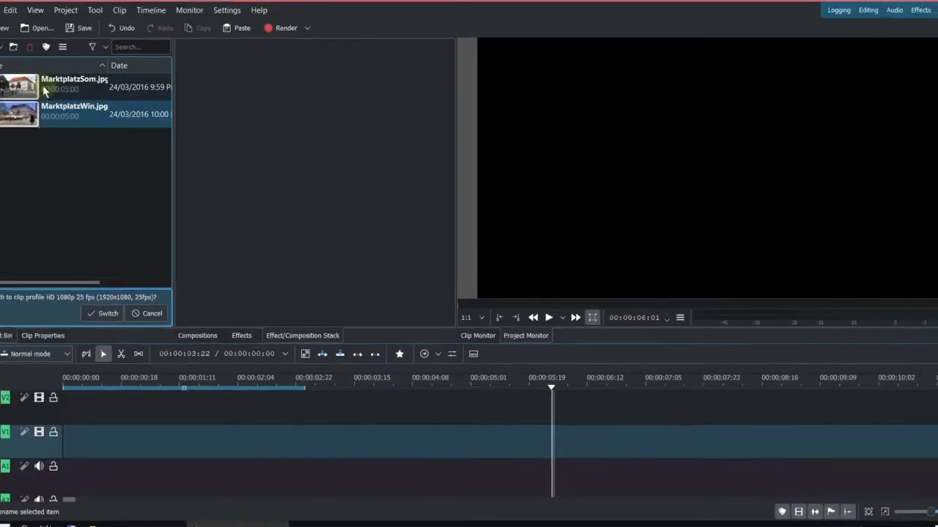
Preview and compare the summer and winter Marktplatz photos in the Project Bin.
{"action": "left_click", "coordinate": [44, 88]}
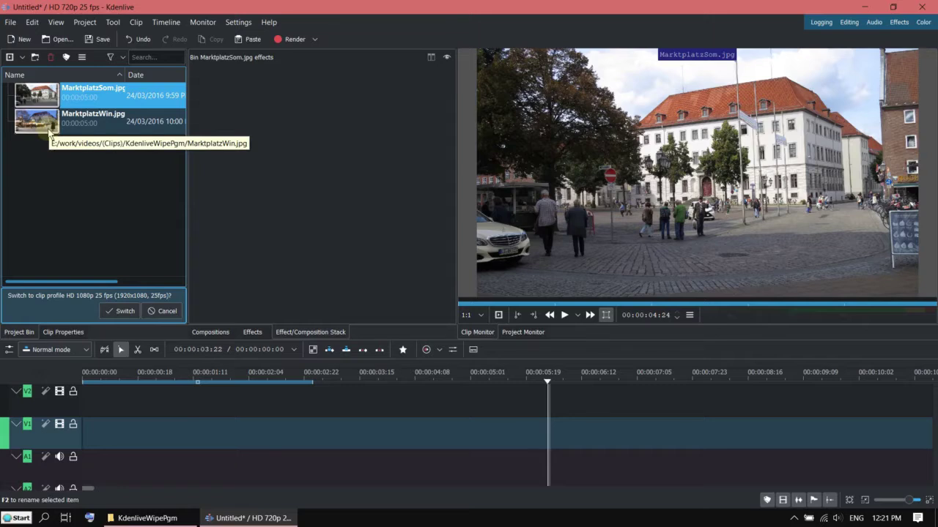
{"action": "left_click", "coordinate": [45, 126]}
{"action": "left_click", "coordinate": [56, 103]}
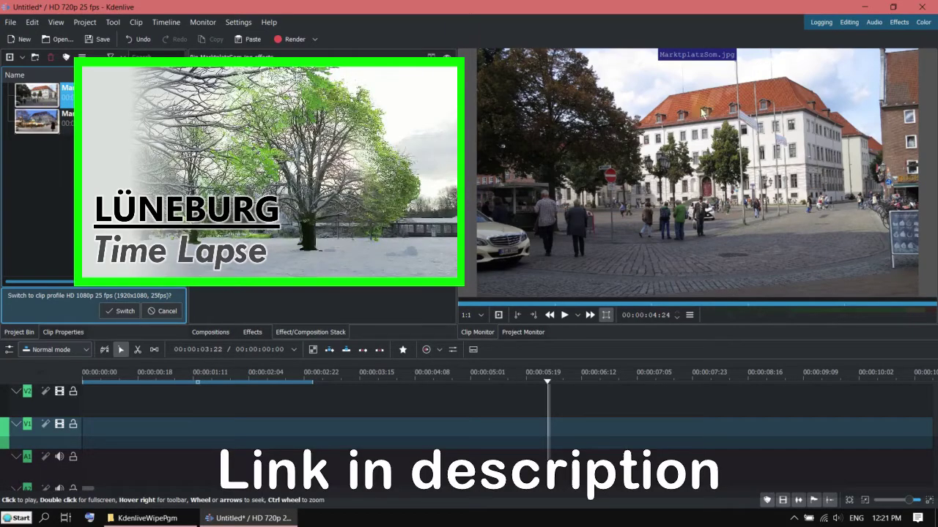
{"action": "left_click", "coordinate": [47, 121]}
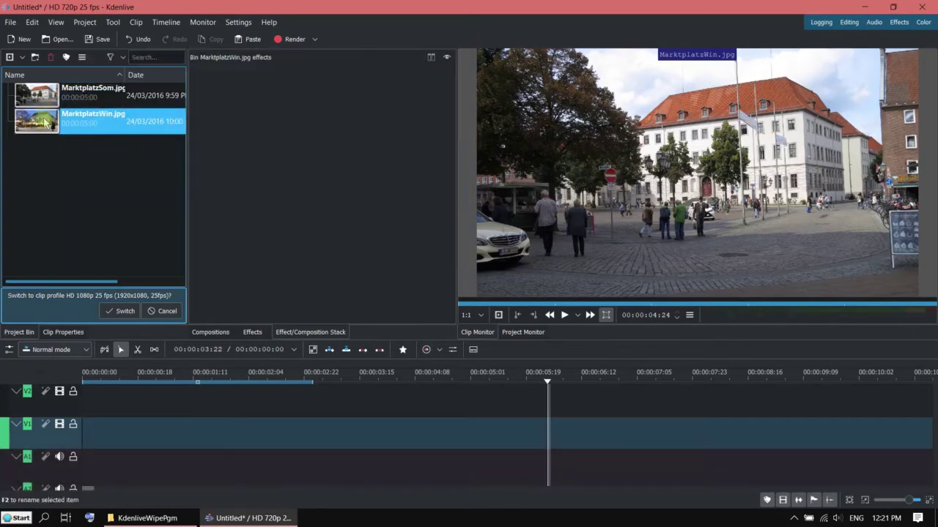
{"action": "left_click", "coordinate": [47, 95]}
{"action": "left_click", "coordinate": [45, 120]}
Place MarktplatzSom.jpg at 00:00:00:00 on video track V2.
{"action": "left_click", "coordinate": [45, 97]}
{"action": "left_click_drag", "start_coordinate": [139, 284], "coordinate": [105, 399]}
{"action": "right_click", "coordinate": [218, 400]}
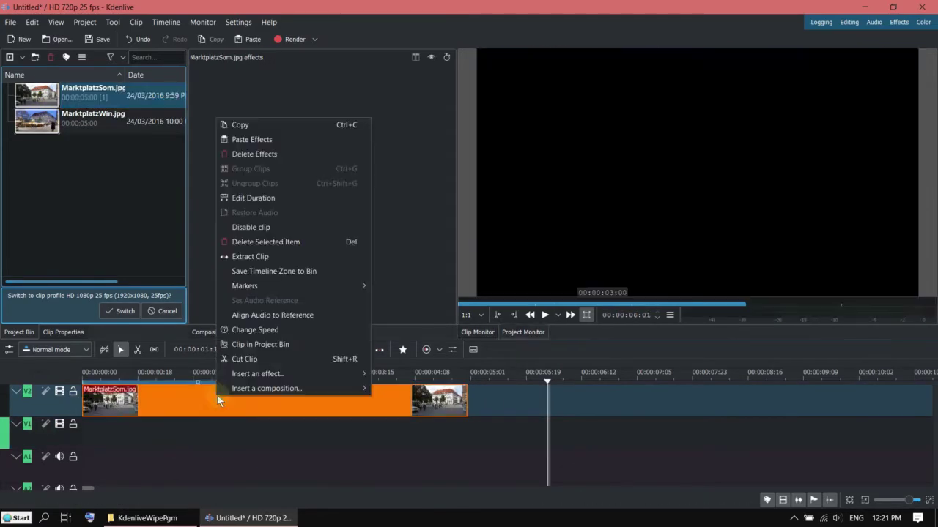
Set the summer V2 clip's duration to 10 seconds.
{"action": "left_click", "coordinate": [311, 197]}
{"action": "left_click", "coordinate": [494, 258]}
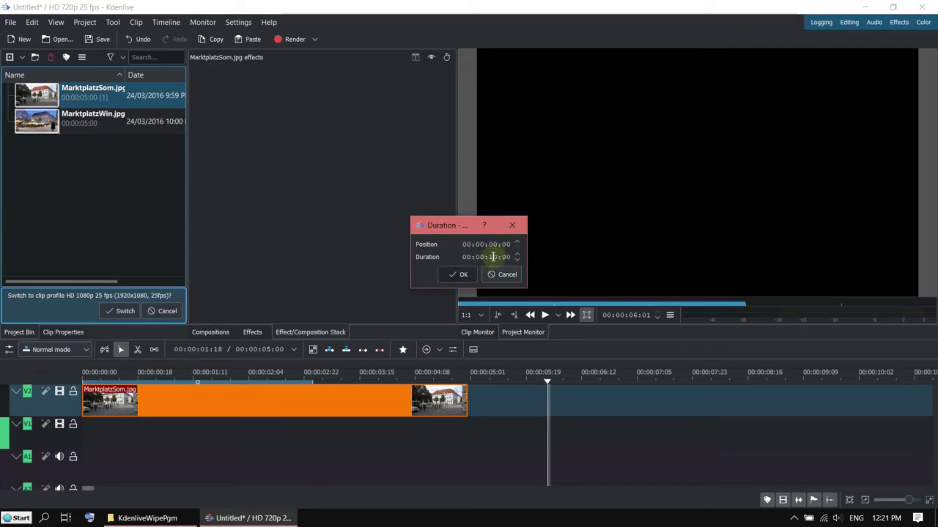
{"action": "left_click", "coordinate": [463, 274]}
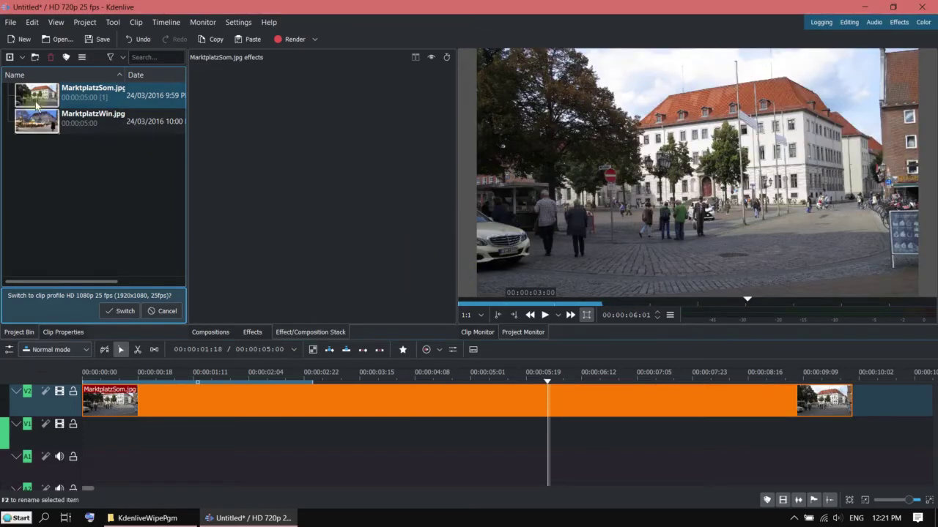
Put MarktplatzWin.jpg at the start of V1, stretched to 10 seconds, with a Wipe between tracks.
{"action": "left_click_drag", "start_coordinate": [43, 118], "coordinate": [84, 433]}
{"action": "left_click_drag", "start_coordinate": [468, 432], "coordinate": [855, 423]}
{"action": "left_click", "coordinate": [851, 415]}
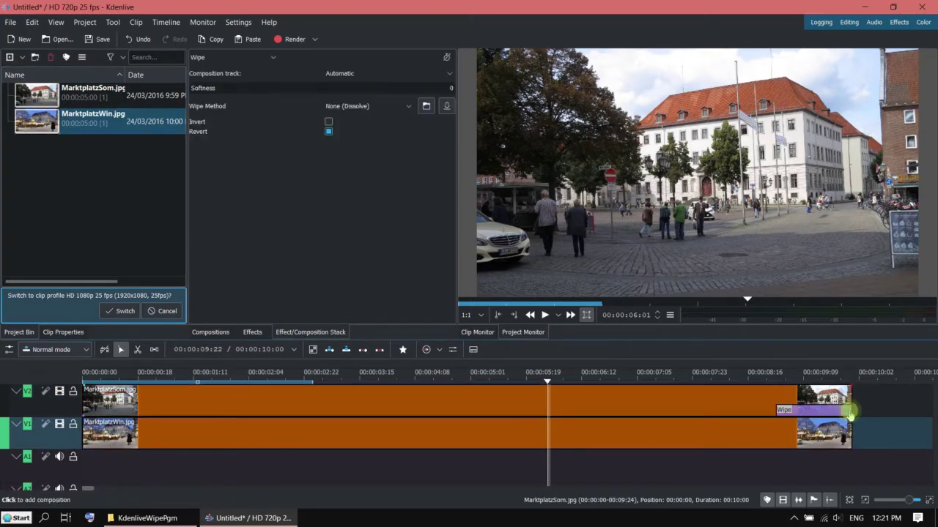
Stretch the Wipe over all 10 seconds and set its wipe method to 0-Marktplatz.pgm.
{"action": "left_click_drag", "start_coordinate": [778, 416], "coordinate": [80, 434]}
{"action": "left_click", "coordinate": [237, 414]}
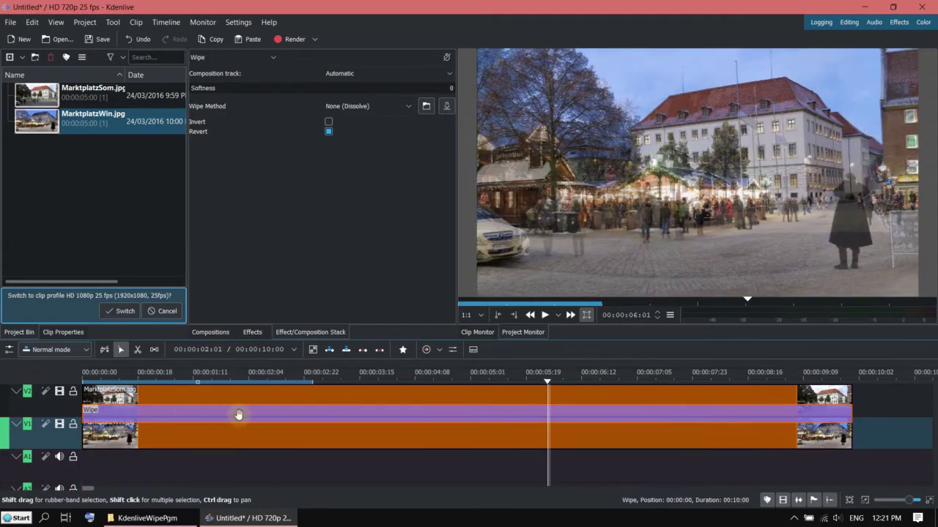
{"action": "left_click", "coordinate": [411, 107]}
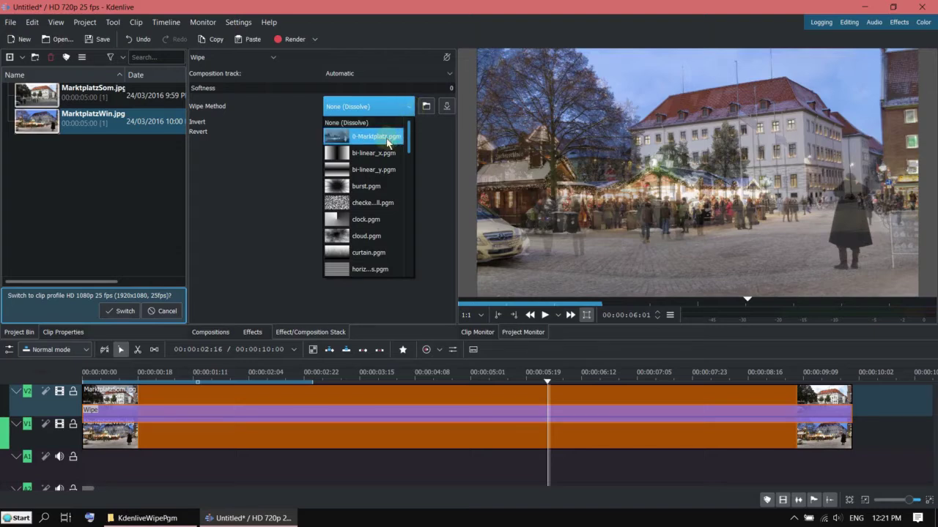
{"action": "mouse_move", "coordinate": [388, 143]}
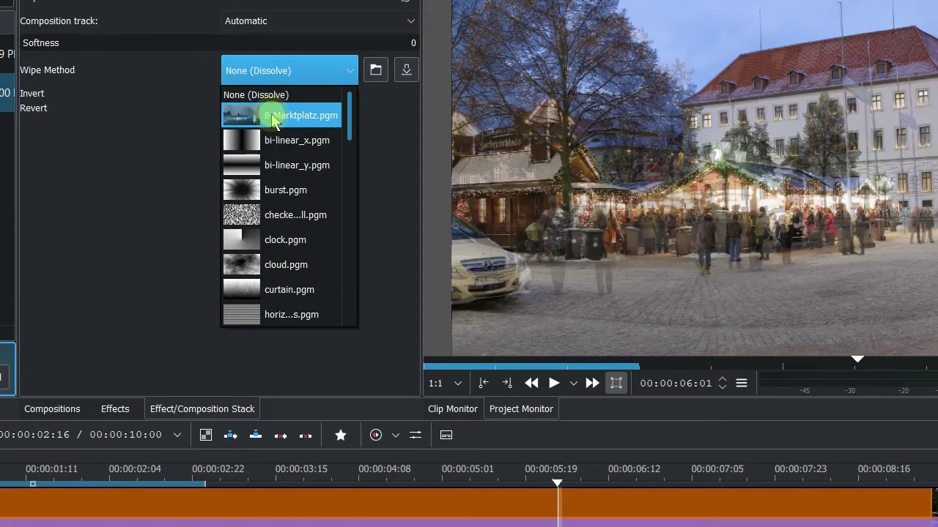
{"action": "left_click", "coordinate": [271, 115]}
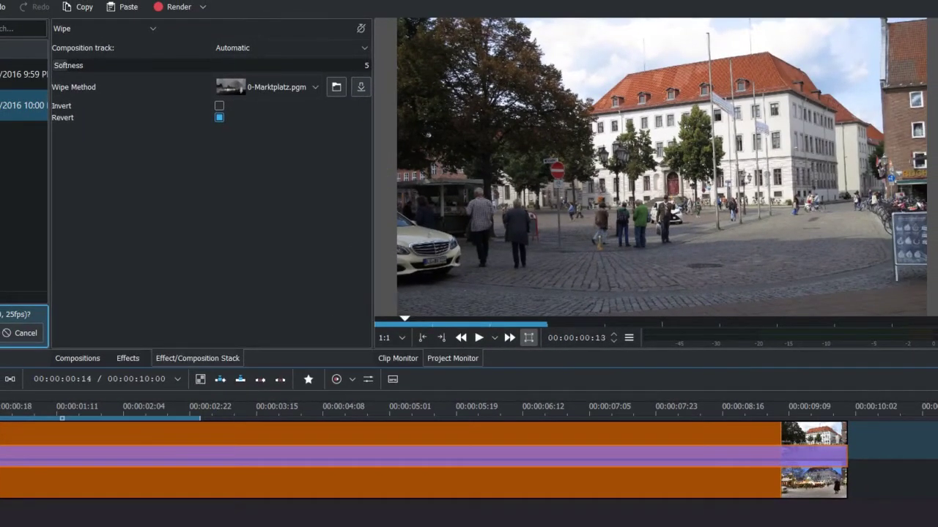
Scrub the timeline to preview the wipe and check both bin photos.
{"action": "left_click_drag", "start_coordinate": [2, 412], "coordinate": [855, 434]}
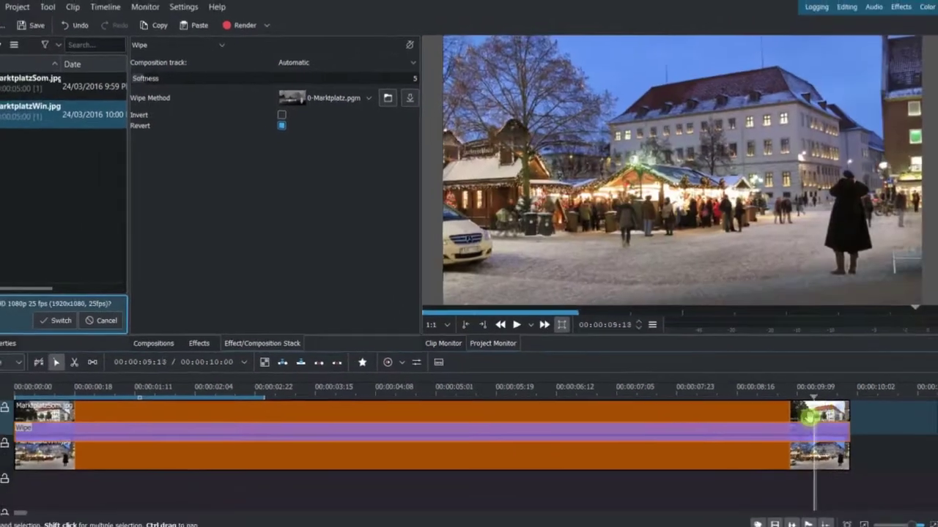
{"action": "left_click", "coordinate": [44, 96]}
{"action": "left_click", "coordinate": [39, 122]}
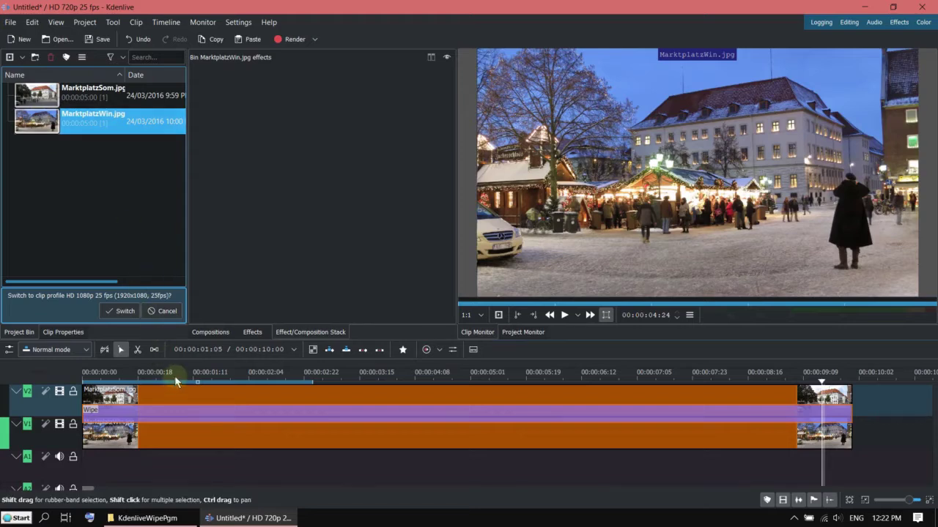
Disable the winter V1 track so only the summer photo plays.
{"action": "mouse_move", "coordinate": [77, 440]}
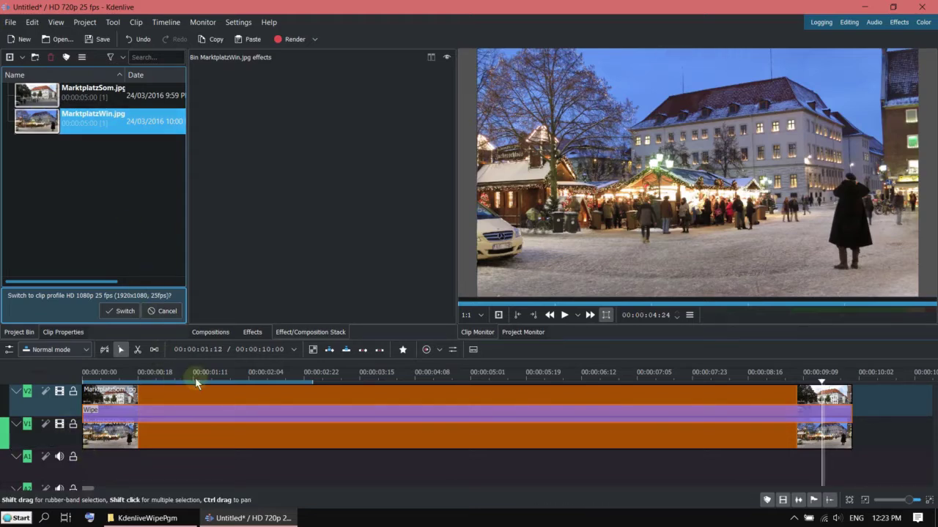
{"action": "left_click", "coordinate": [60, 425]}
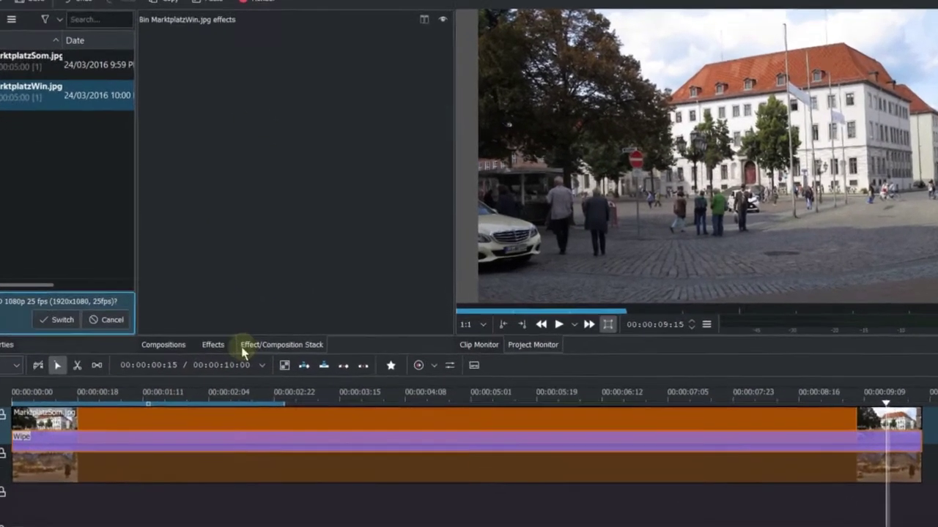
{"action": "left_click", "coordinate": [252, 332]}
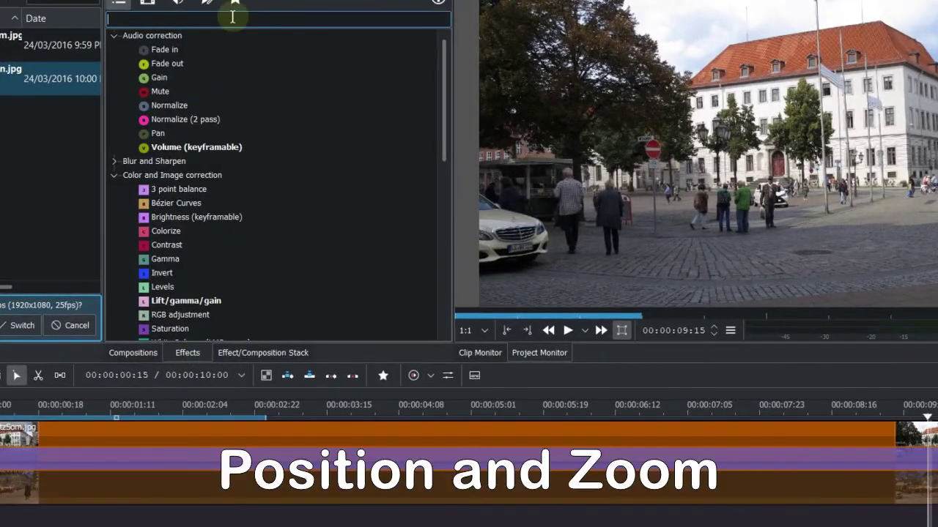
Apply the Position and Zoom effect, found by searching 'zoo', to the summer V2 clip.
{"action": "type", "text": "zoo"}
{"action": "left_click_drag", "start_coordinate": [241, 50], "coordinate": [217, 439]}
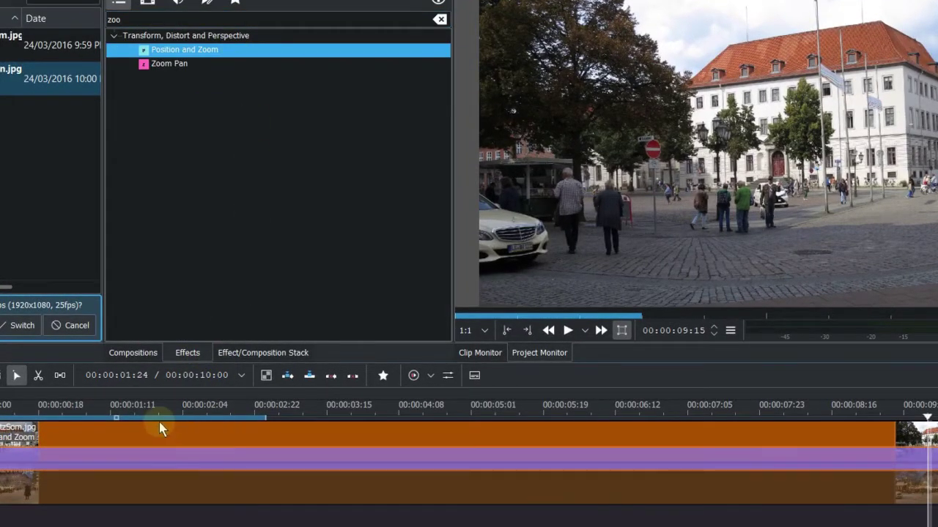
{"action": "left_click", "coordinate": [227, 457]}
{"action": "left_click", "coordinate": [250, 432]}
Add a Position and Zoom keyframe at 00:00:03:08 with size 120%.
{"action": "left_click", "coordinate": [243, 416]}
{"action": "left_click_drag", "start_coordinate": [266, 417], "coordinate": [299, 416]}
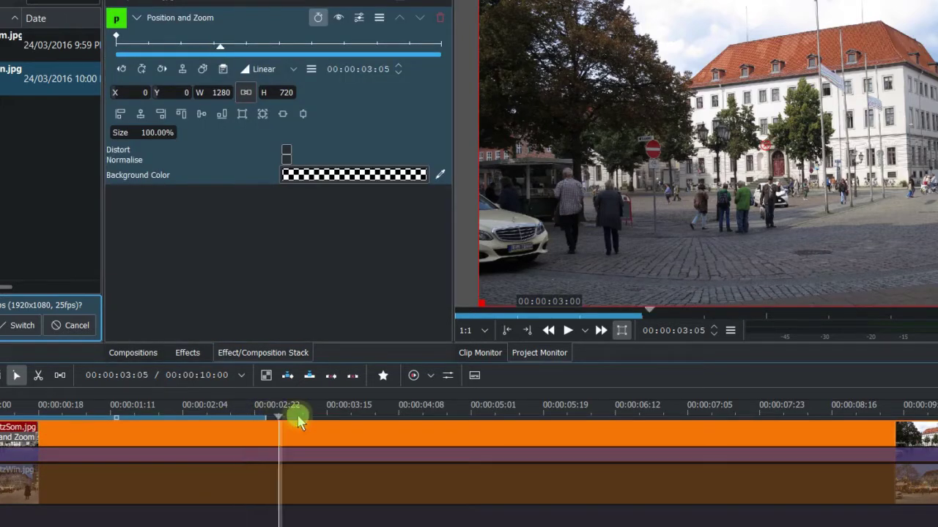
{"action": "left_click", "coordinate": [143, 69]}
{"action": "left_click", "coordinate": [158, 132]}
{"action": "left_click", "coordinate": [163, 136]}
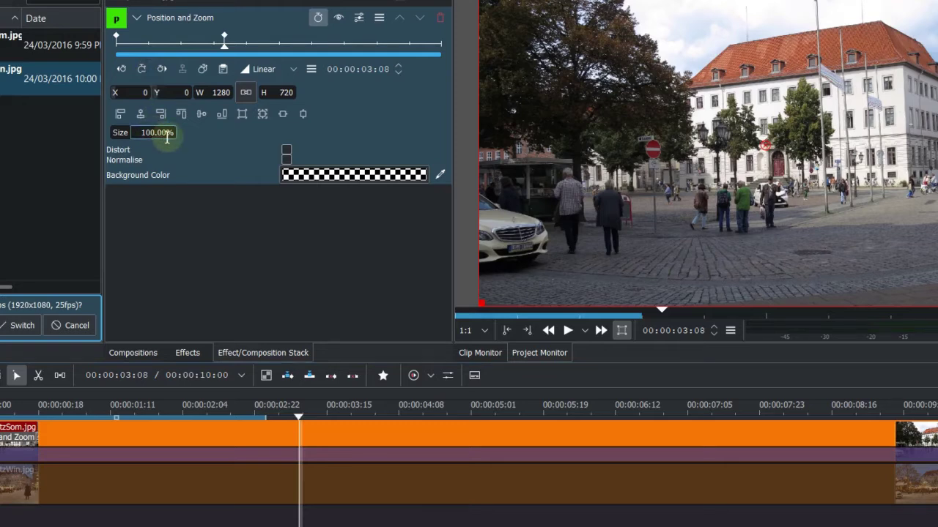
{"action": "key", "text": "Return"}
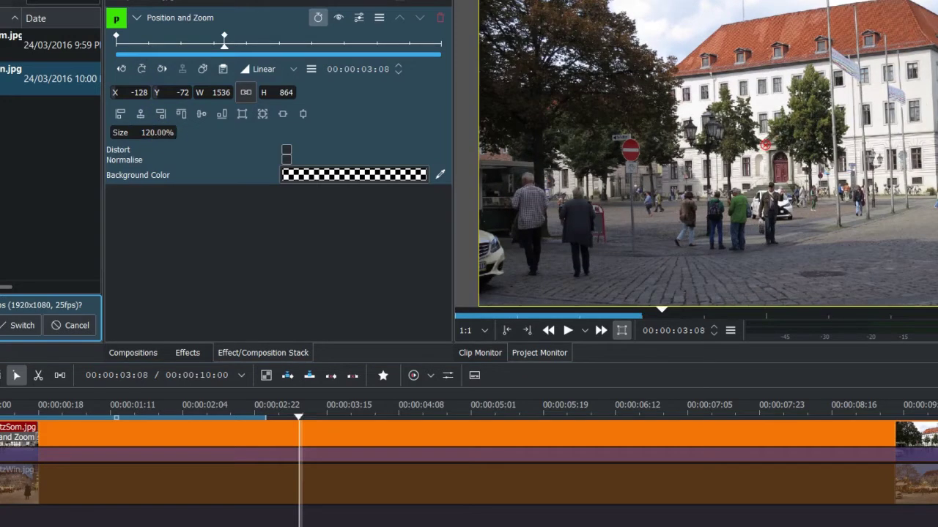
At 00:00:06:20, shift the zoomed photo so X is 0.
{"action": "left_click", "coordinate": [339, 47]}
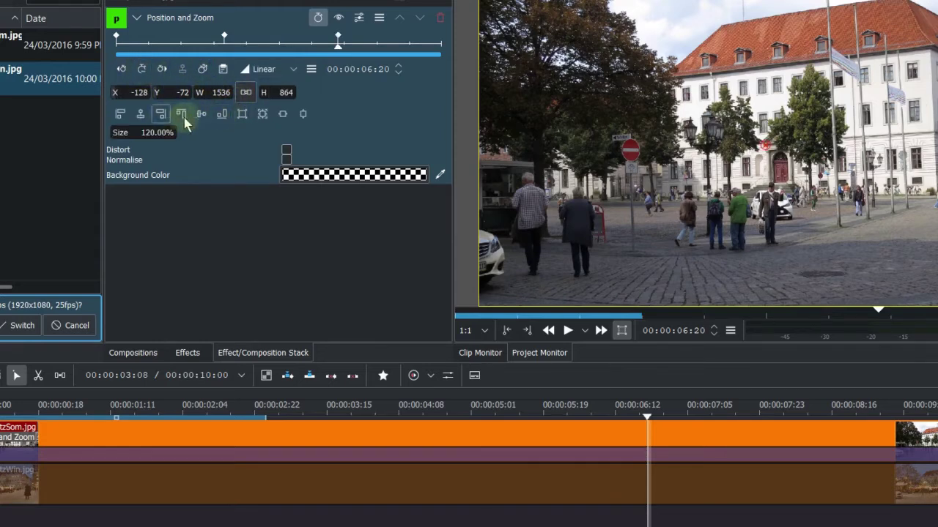
{"action": "left_click", "coordinate": [121, 114]}
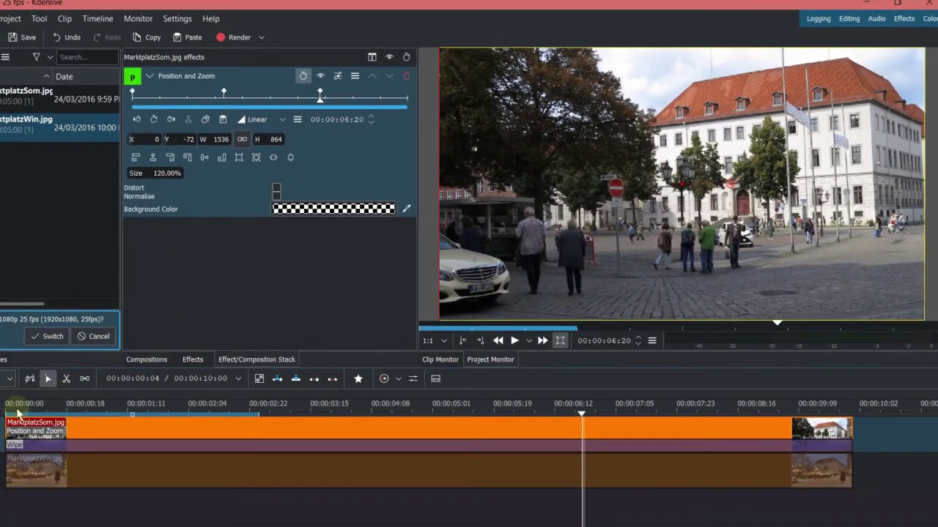
{"action": "left_click_drag", "start_coordinate": [9, 402], "coordinate": [640, 416]}
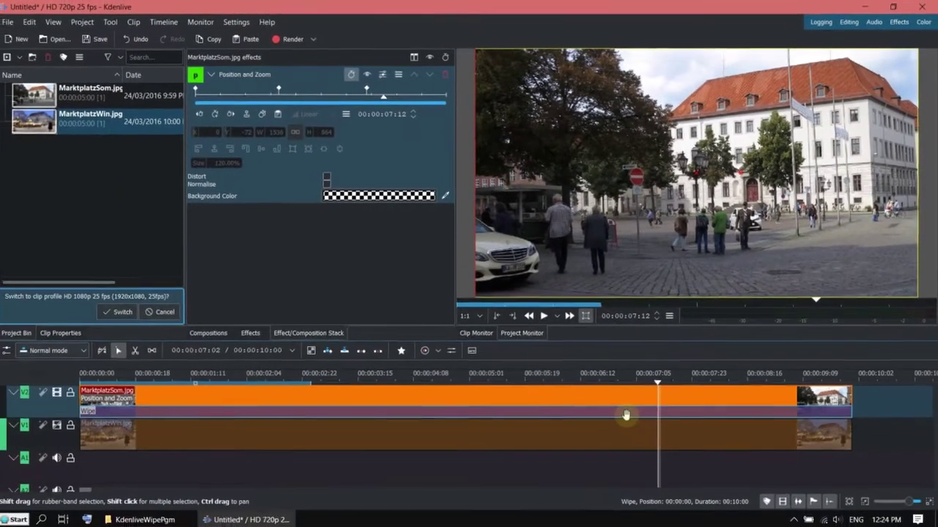
{"action": "left_click", "coordinate": [602, 445]}
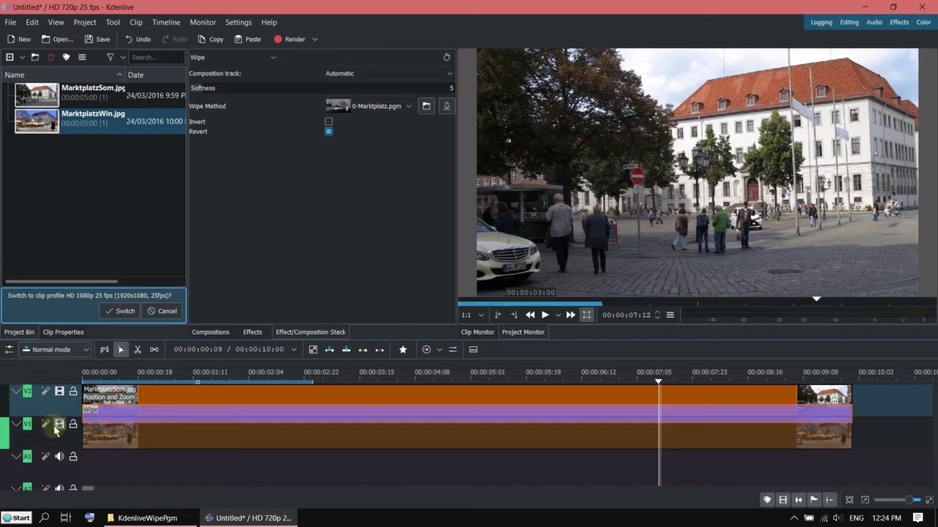
Scrub across the timeline to preview the combined wipe and zoom.
{"action": "left_click_drag", "start_coordinate": [157, 382], "coordinate": [422, 429]}
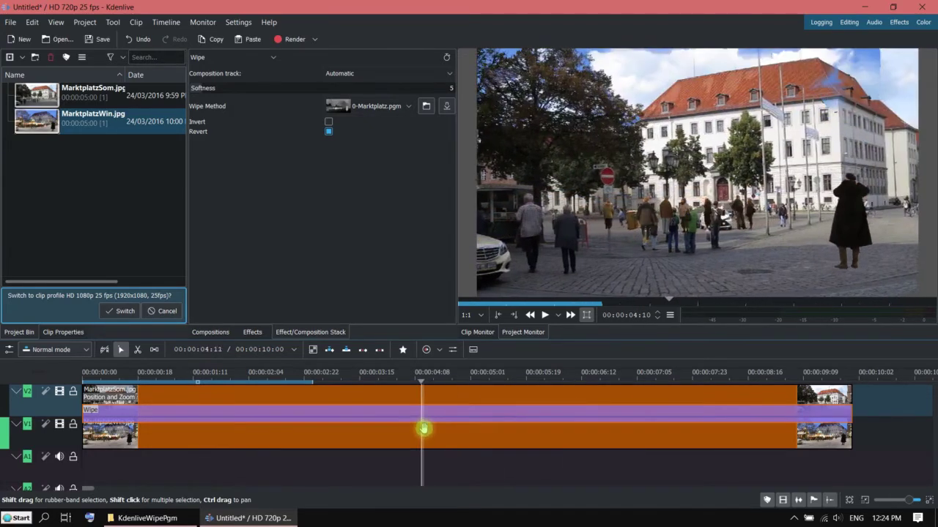
Copy the summer clip and paste its effects onto the winter MarktplatzWin.jpg clip.
{"action": "left_click", "coordinate": [497, 398]}
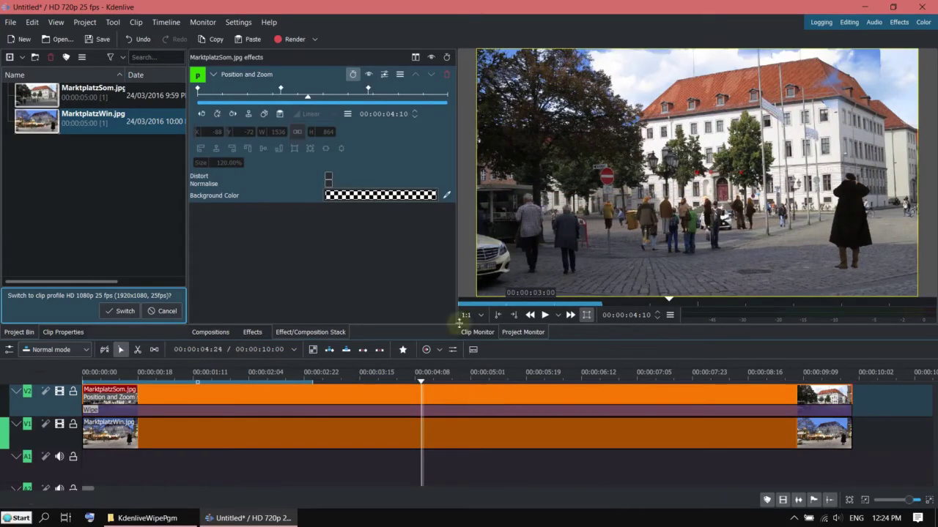
{"action": "right_click", "coordinate": [472, 390]}
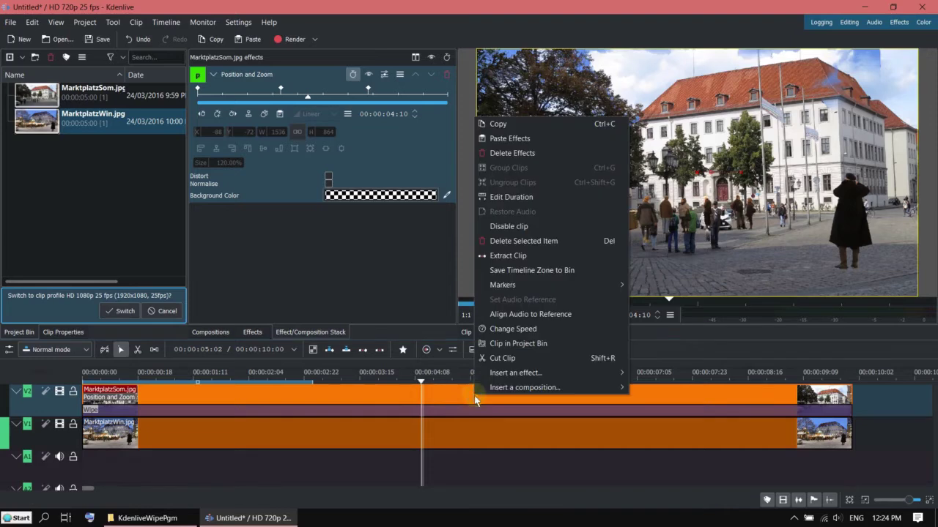
{"action": "left_click", "coordinate": [526, 132]}
{"action": "left_click", "coordinate": [561, 433]}
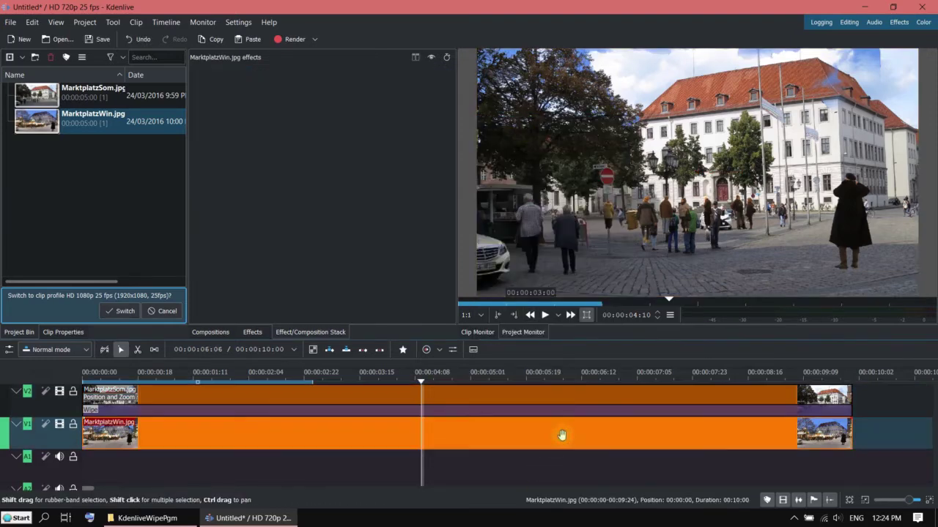
{"action": "right_click", "coordinate": [565, 432]}
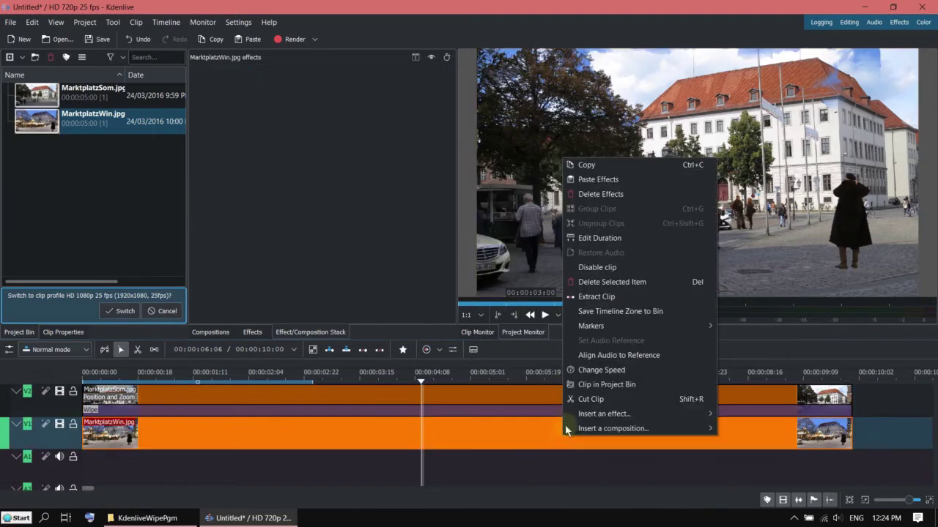
{"action": "left_click", "coordinate": [633, 180]}
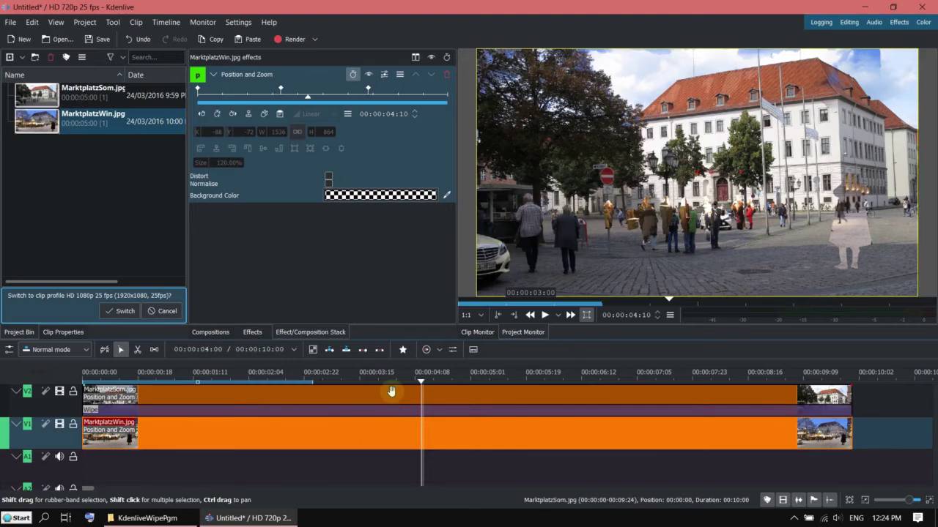
Reselect the summer clip and scrub through its zoom to preview it.
{"action": "left_click", "coordinate": [391, 395]}
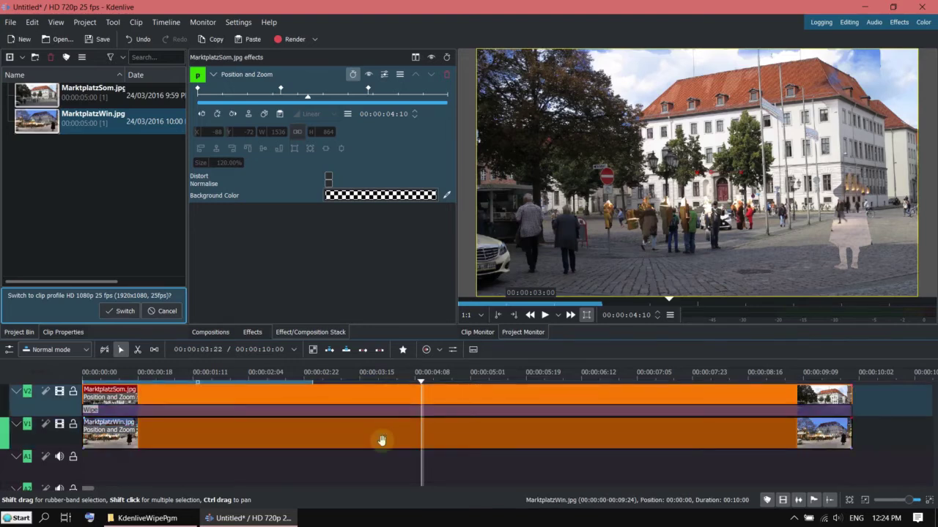
{"action": "left_click", "coordinate": [395, 394]}
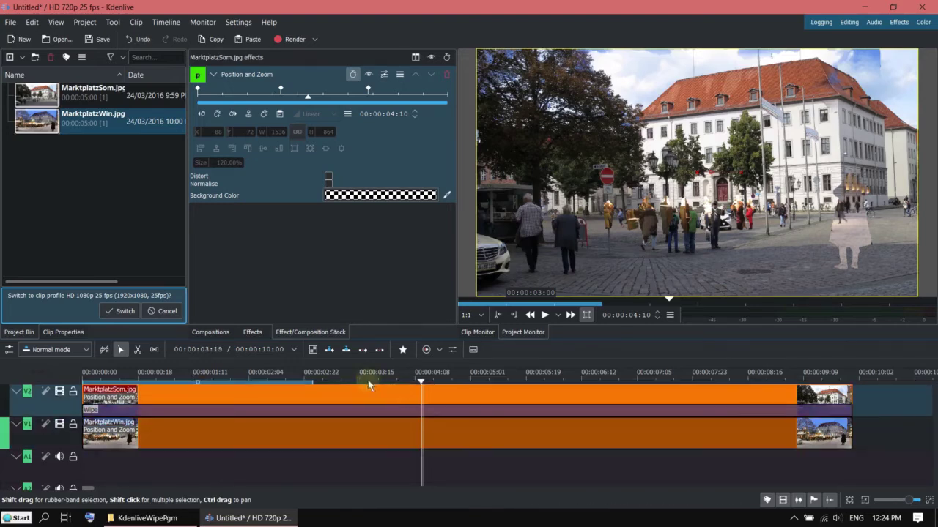
{"action": "left_click", "coordinate": [359, 380]}
{"action": "mouse_move", "coordinate": [360, 381]}
{"action": "left_mouse_down"}
{"action": "mouse_move", "coordinate": [702, 394]}
{"action": "mouse_move", "coordinate": [571, 421]}
{"action": "mouse_move", "coordinate": [202, 459]}
{"action": "mouse_move", "coordinate": [290, 446]}
{"action": "left_mouse_up"}
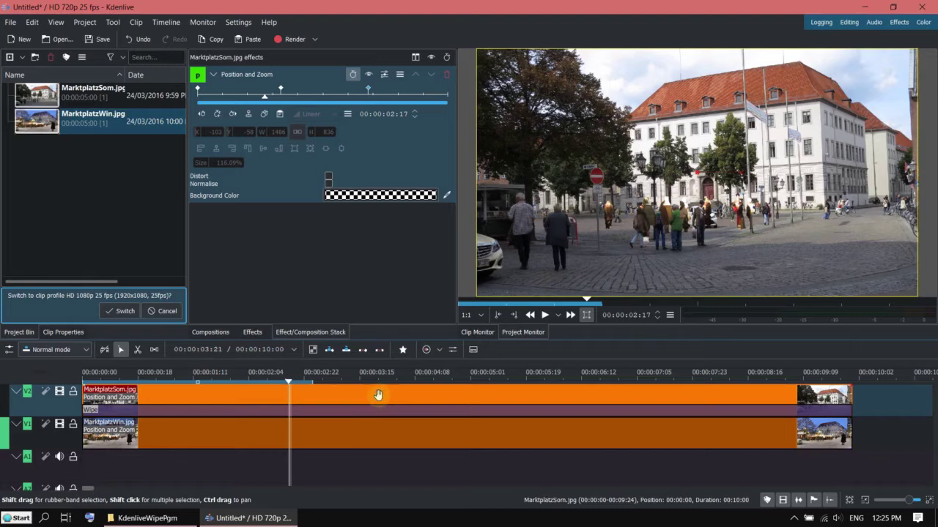
Disable the summer clip's Position and Zoom effect and change the Wipe to a Composite.
{"action": "left_click", "coordinate": [369, 74]}
{"action": "left_click", "coordinate": [334, 416]}
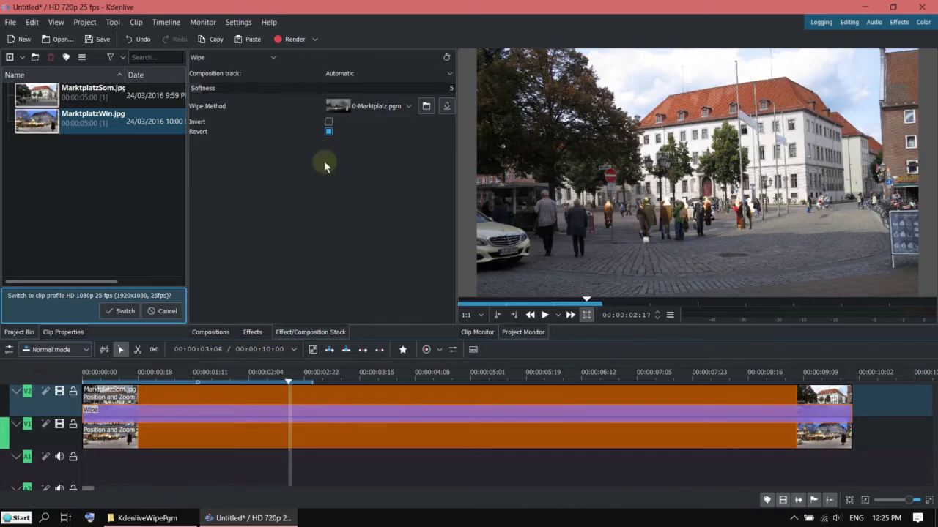
{"action": "left_click", "coordinate": [275, 59]}
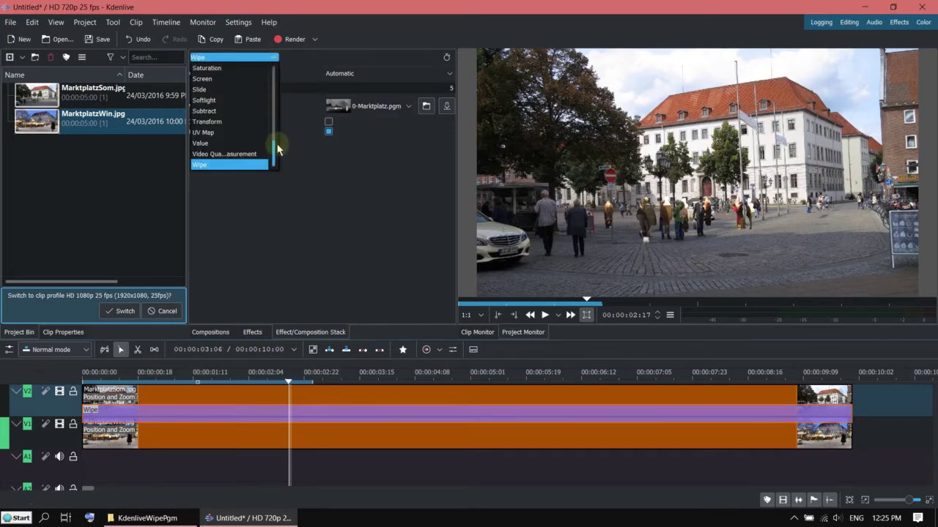
{"action": "left_click_drag", "start_coordinate": [274, 151], "coordinate": [272, 95]}
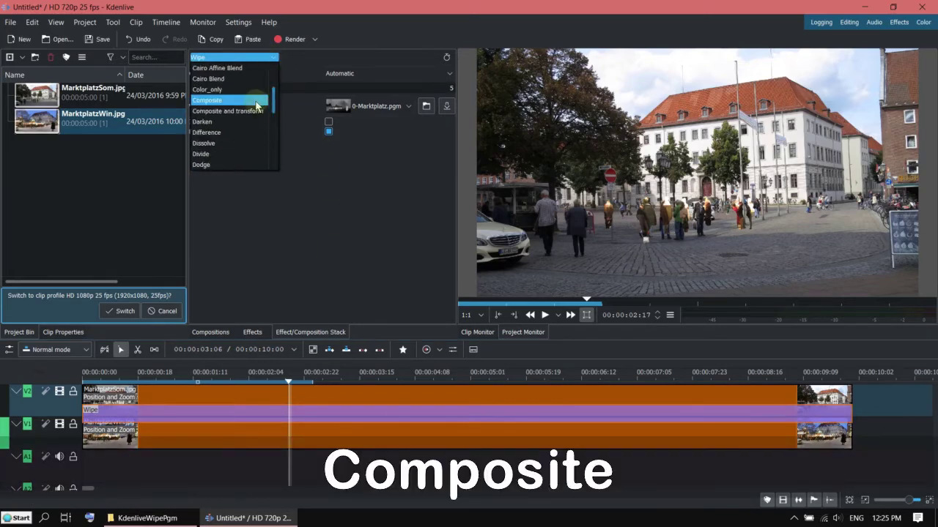
{"action": "left_click", "coordinate": [256, 98]}
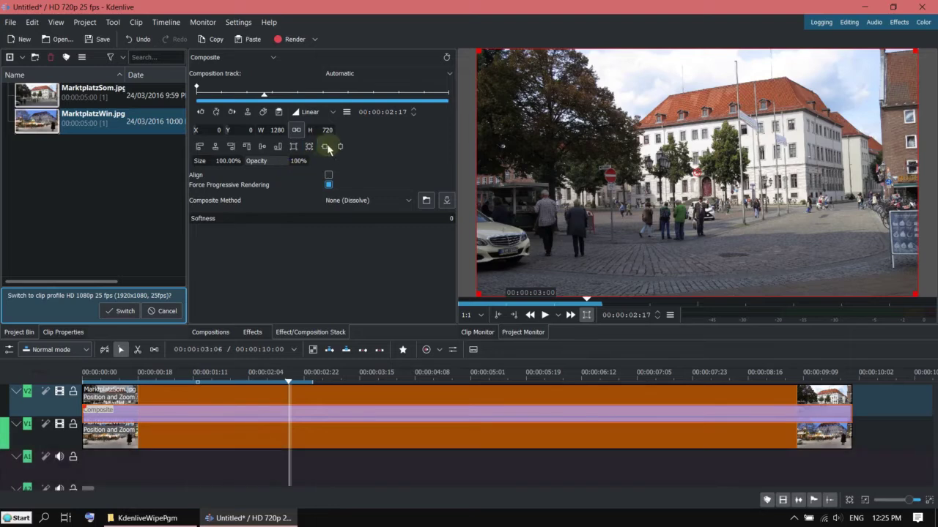
{"action": "left_click", "coordinate": [399, 439]}
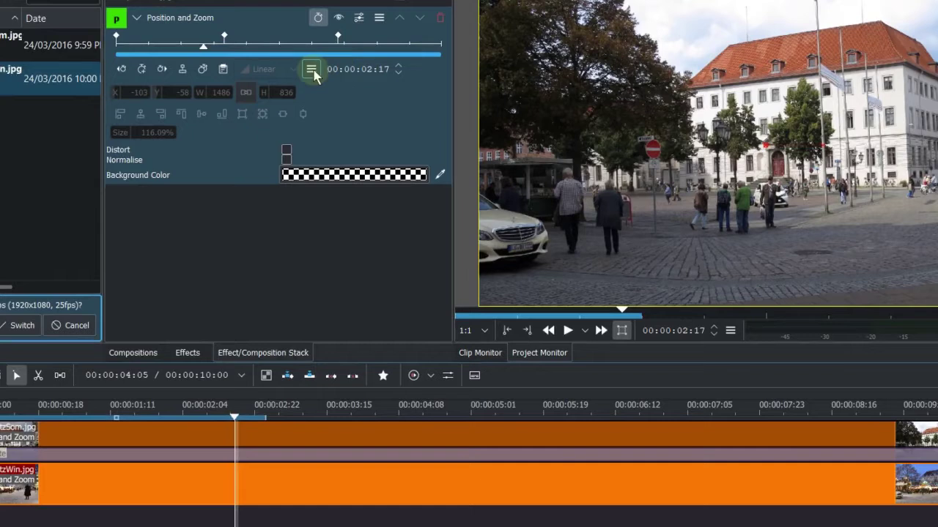
Copy the winter clip's zoom keyframes and import them into the Composite's geometry.
{"action": "left_click", "coordinate": [312, 73]}
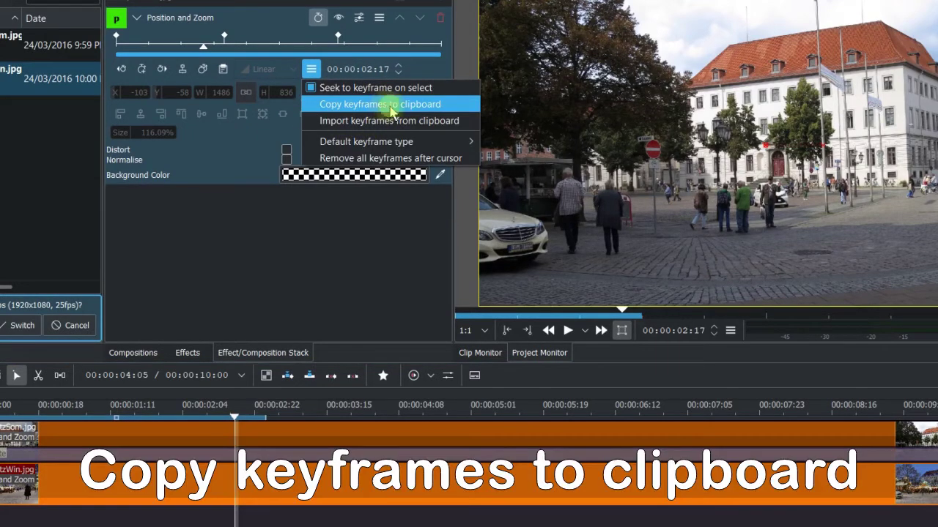
{"action": "left_click", "coordinate": [392, 105]}
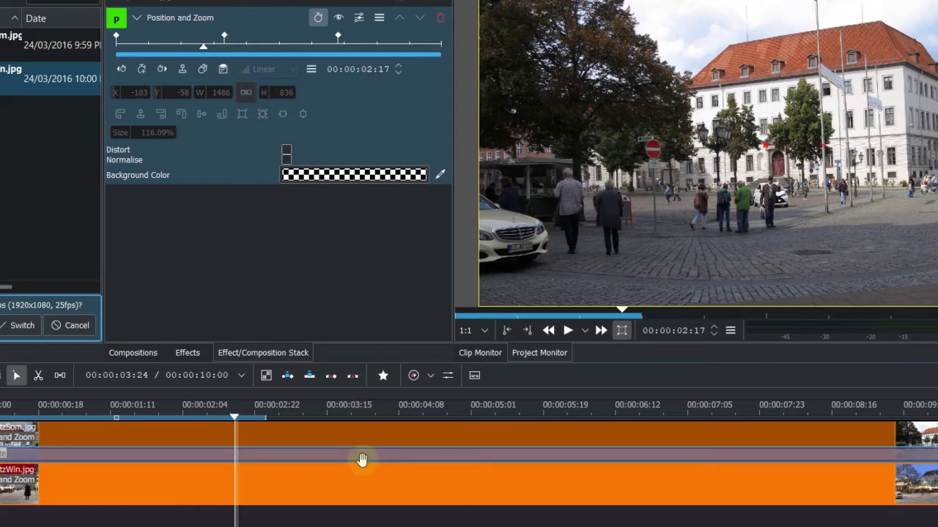
{"action": "left_click", "coordinate": [362, 460]}
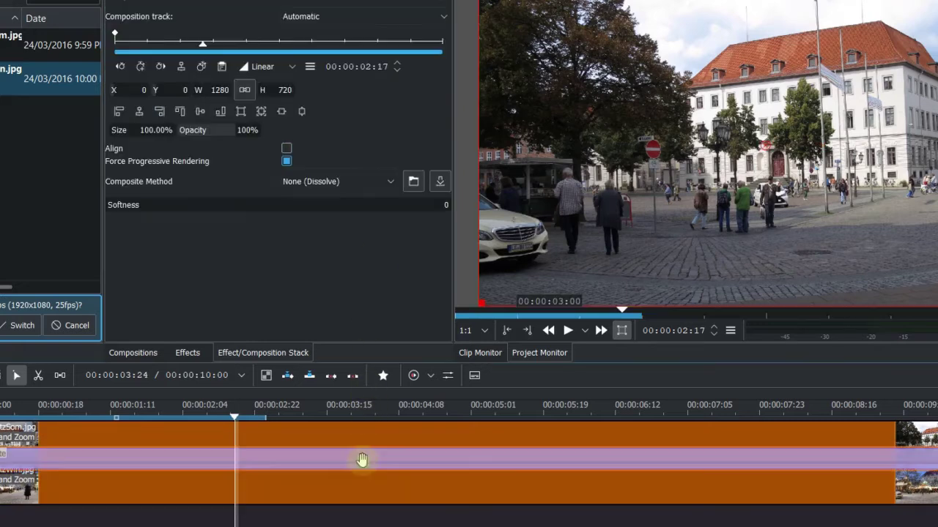
{"action": "left_click", "coordinate": [311, 67]}
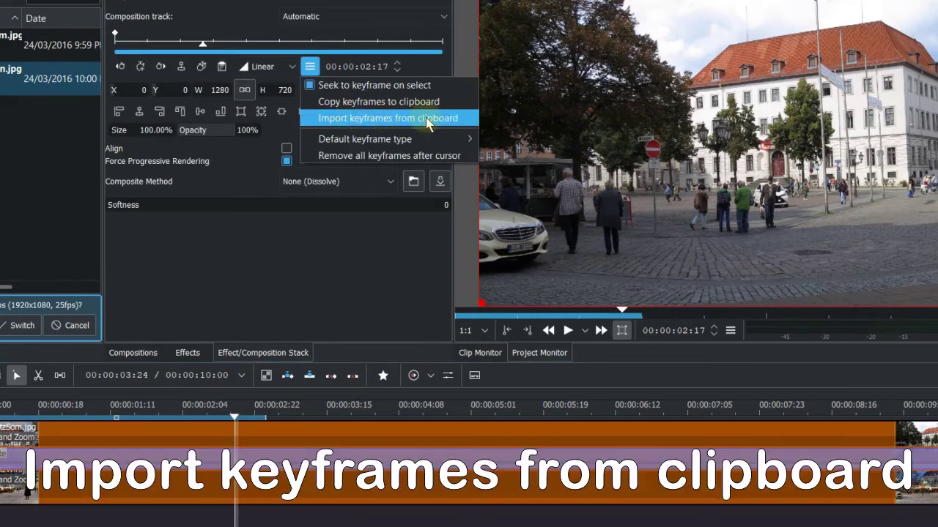
{"action": "left_click", "coordinate": [426, 119]}
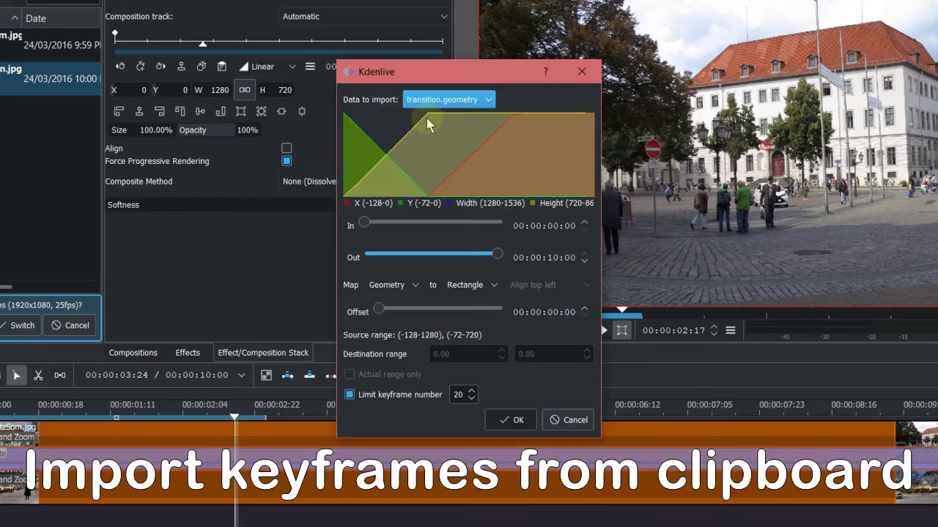
{"action": "left_click", "coordinate": [509, 419]}
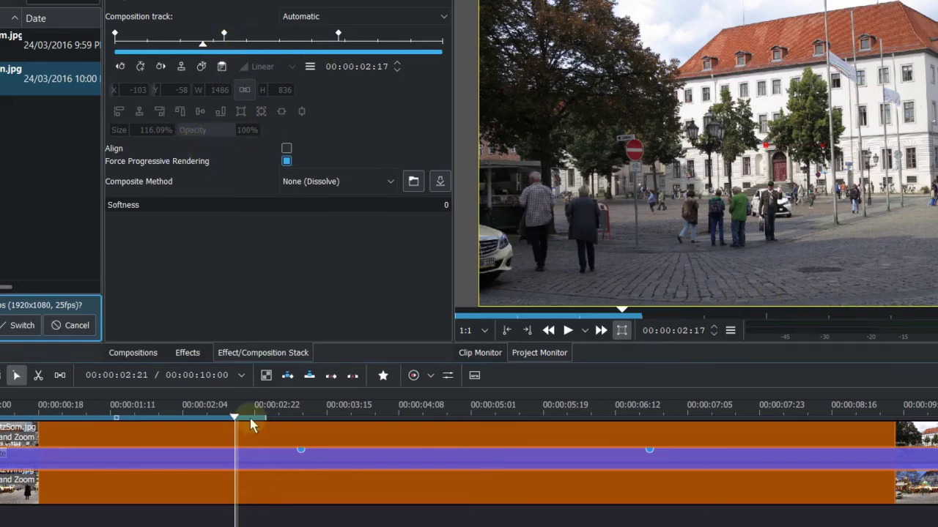
Lower the Composite's opacity to 20% at its 00:00:06:20 keyframe so the winter photo shows through.
{"action": "left_click_drag", "start_coordinate": [241, 423], "coordinate": [636, 427]}
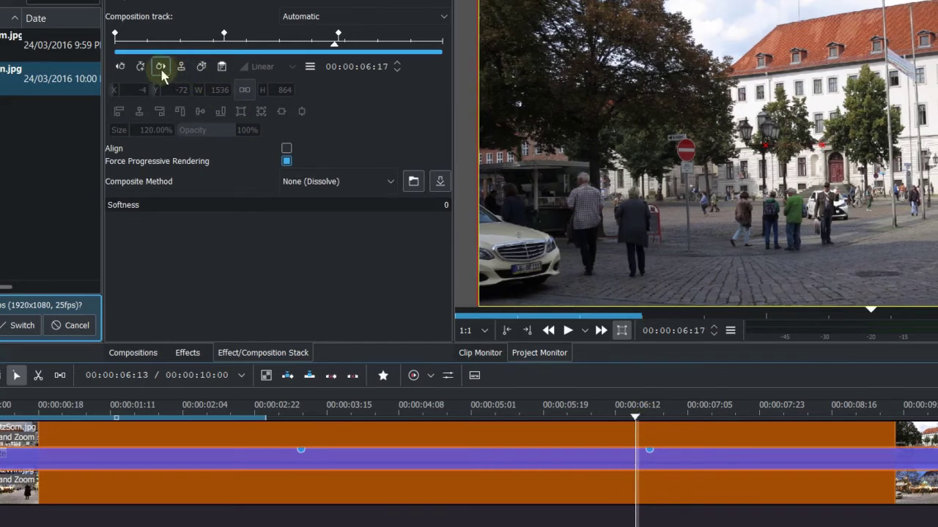
{"action": "left_click", "coordinate": [160, 67]}
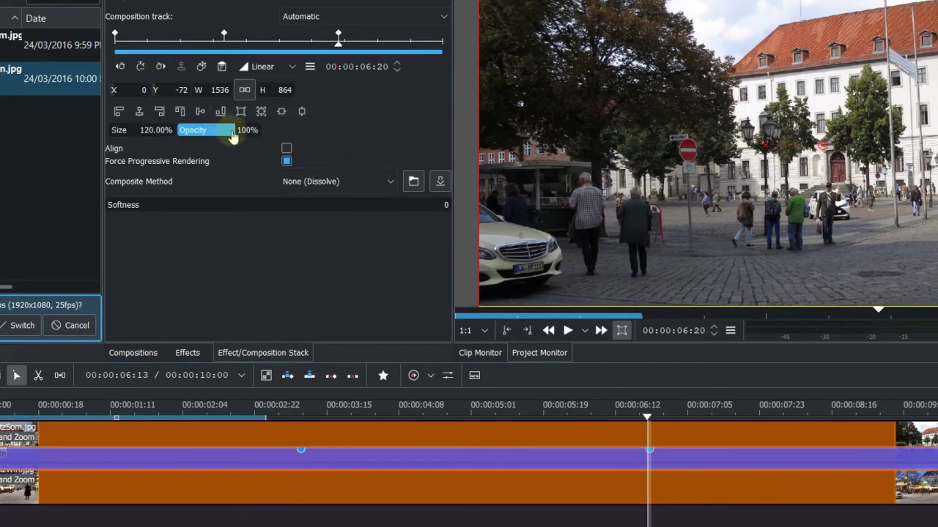
{"action": "left_click_drag", "start_coordinate": [229, 136], "coordinate": [163, 131]}
{"action": "left_click", "coordinate": [292, 433]}
Switch the Composite method to the 0-Marktplatz.pgm wipe at softness 5 and play the transition.
{"action": "left_click_drag", "start_coordinate": [293, 433], "coordinate": [234, 433]}
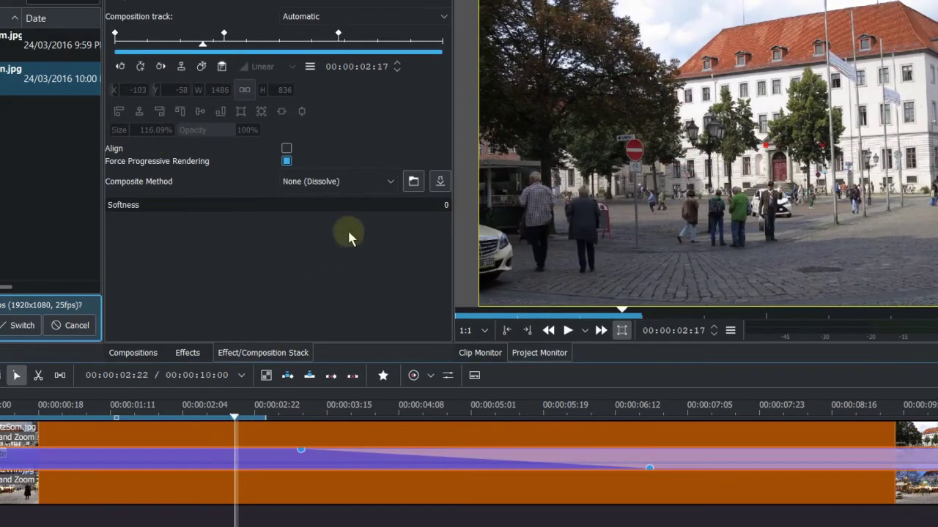
{"action": "left_click", "coordinate": [392, 184]}
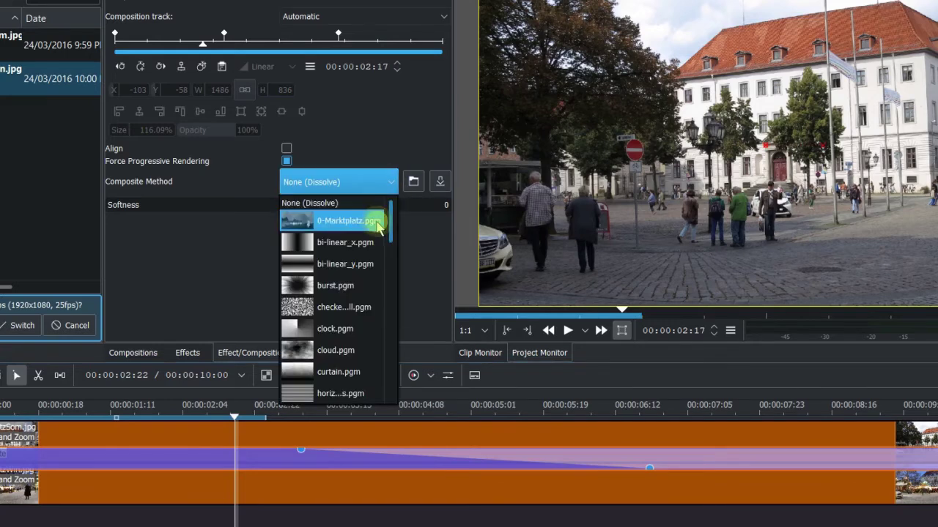
{"action": "left_click", "coordinate": [376, 225]}
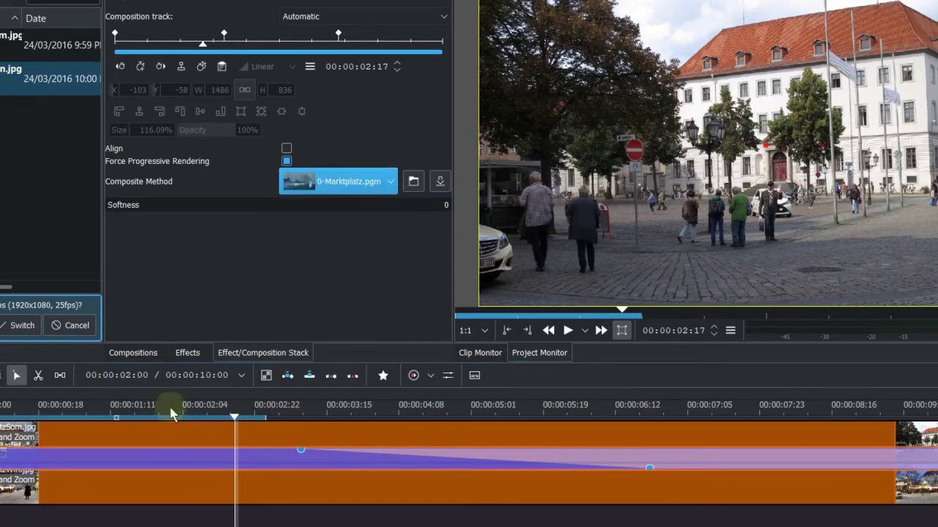
{"action": "left_click", "coordinate": [292, 407]}
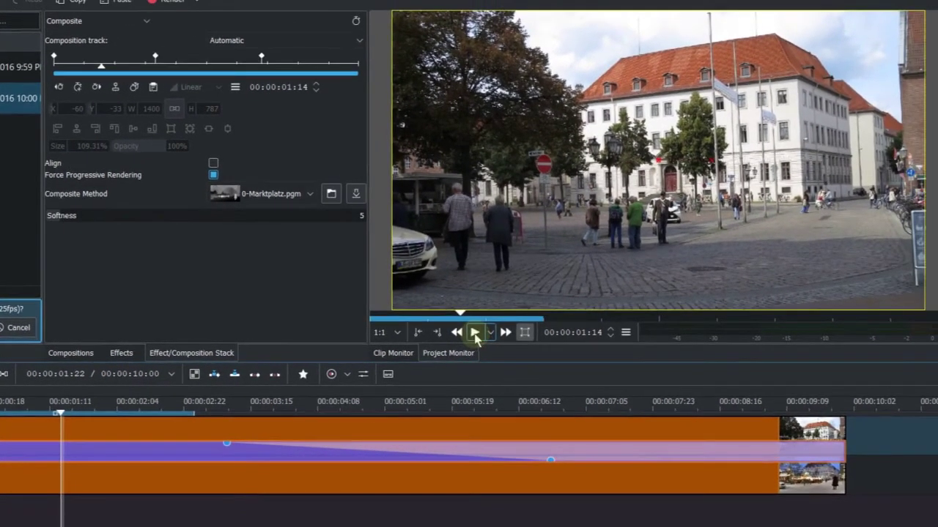
{"action": "left_click", "coordinate": [474, 333]}
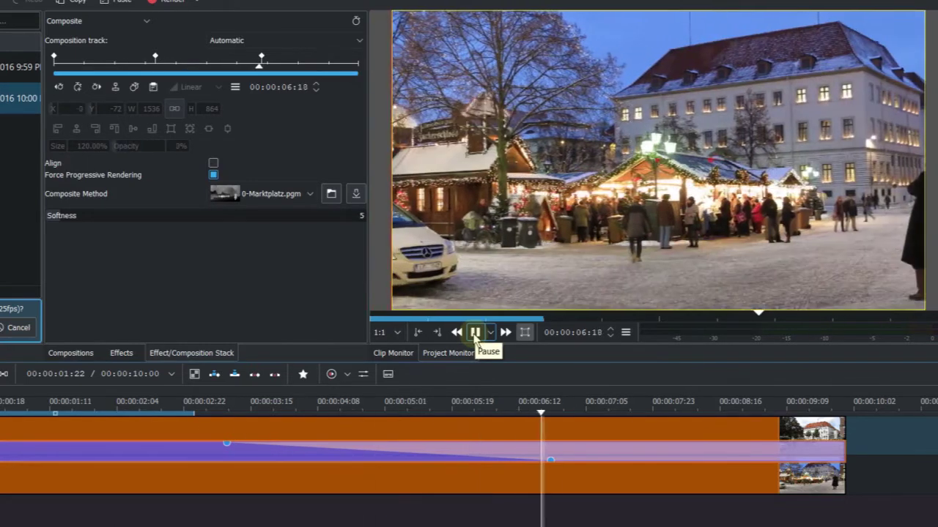
{"action": "left_click", "coordinate": [474, 333]}
{"action": "left_click_drag", "start_coordinate": [222, 414], "coordinate": [180, 459]}
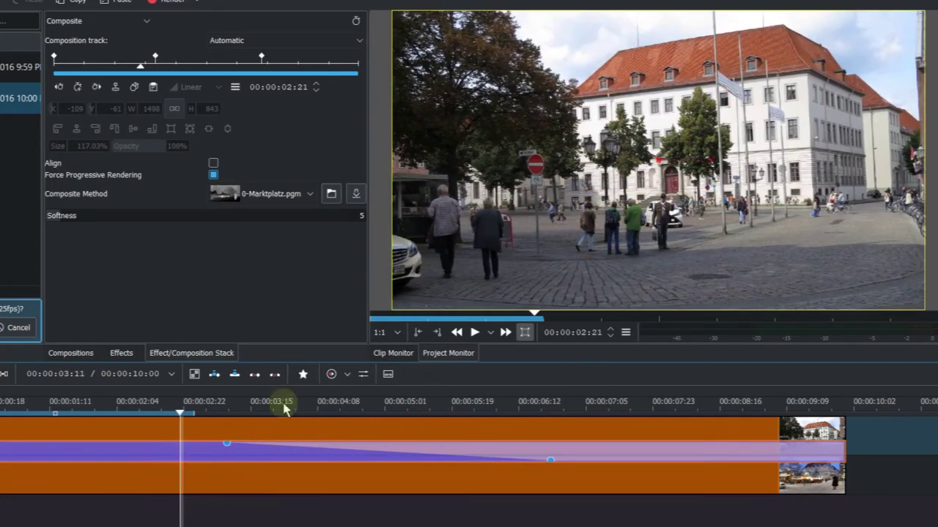